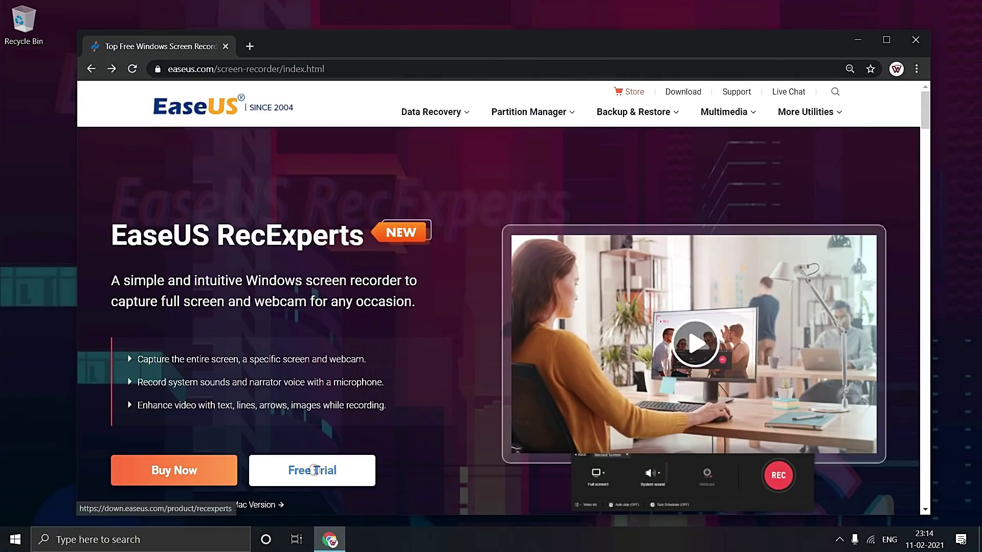
Download the free trial of EaseUS RecExperts, launch the recexperts.exe installer and minimize the browser
click(328, 470)
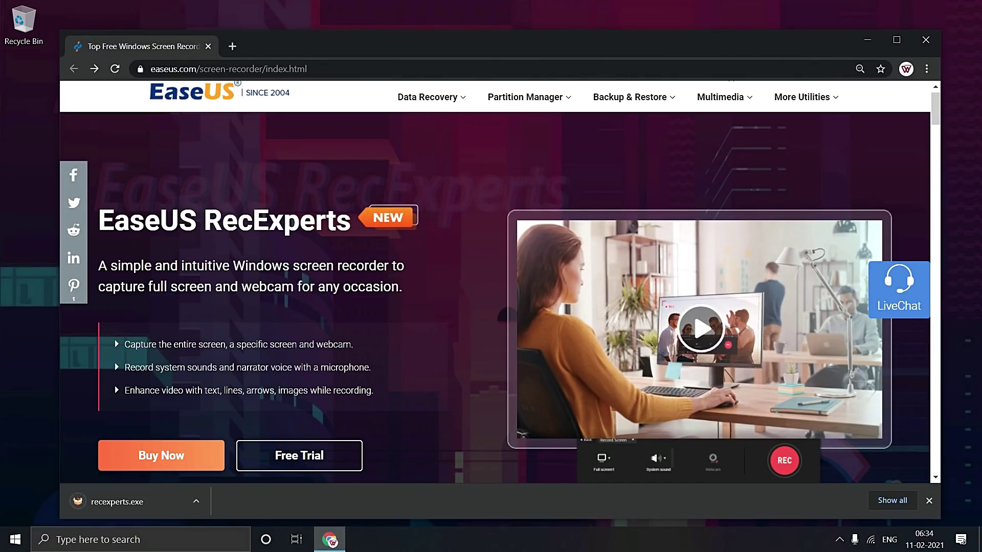
click(114, 506)
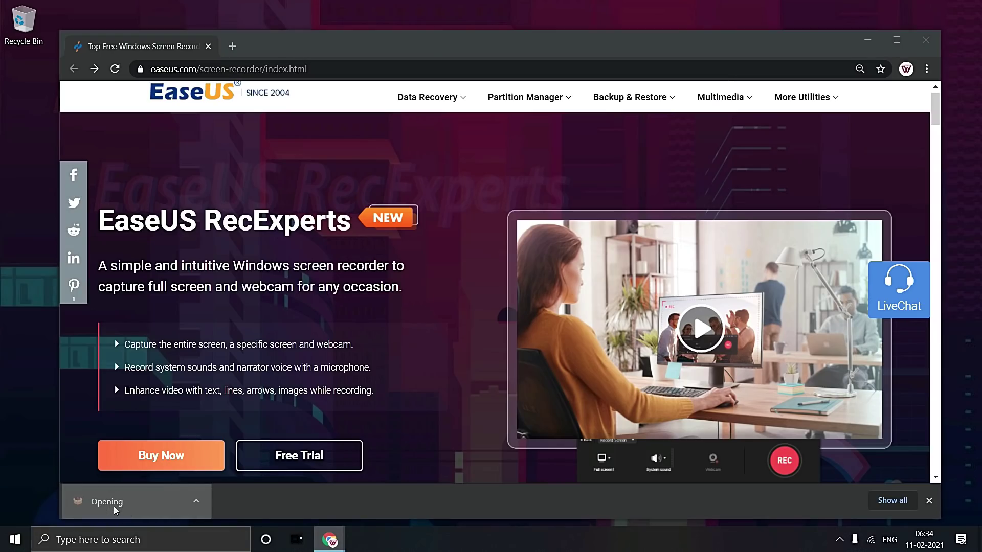
click(867, 40)
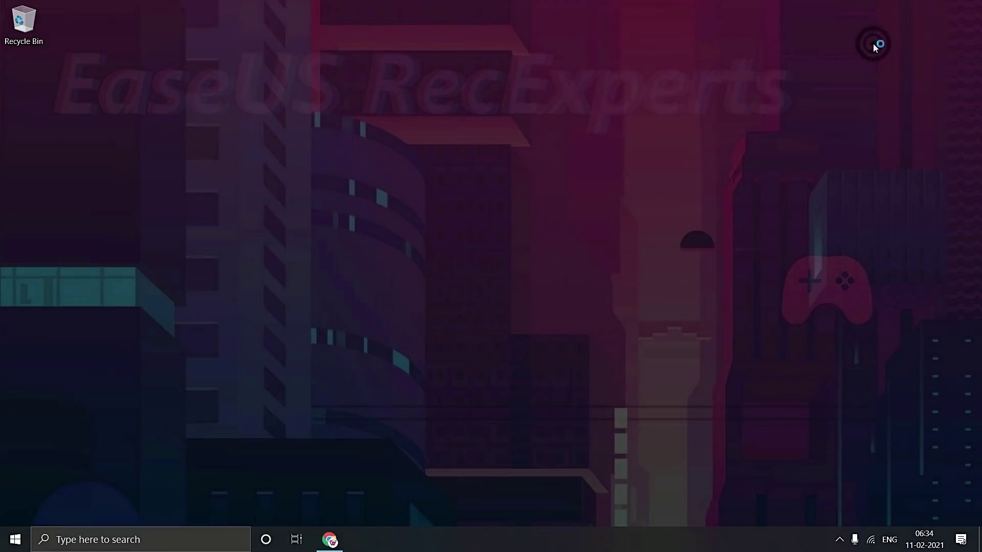
Install EaseUS RecExperts with the setup wizard, accepting the license agreement and keeping the default options
click(505, 304)
click(353, 336)
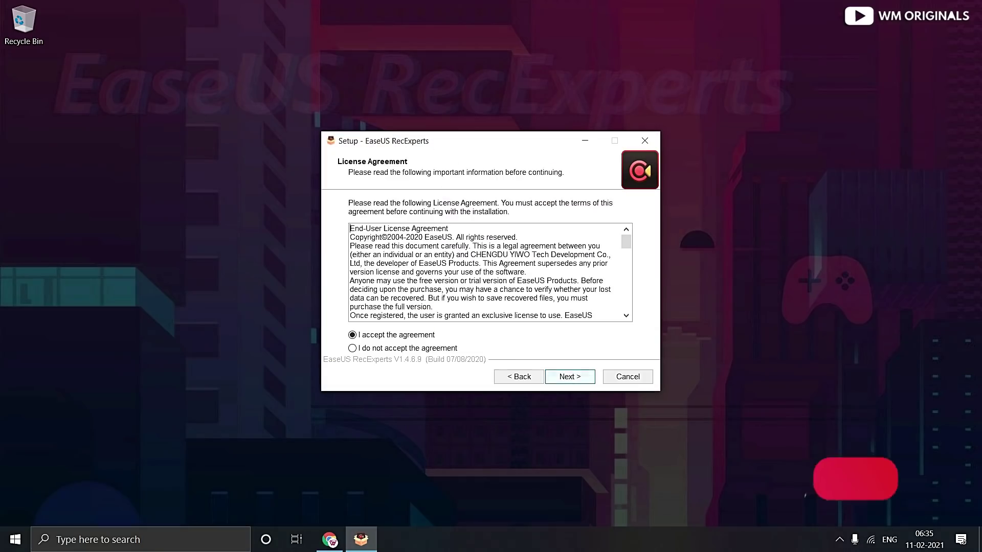
click(570, 377)
click(581, 377)
click(581, 377)
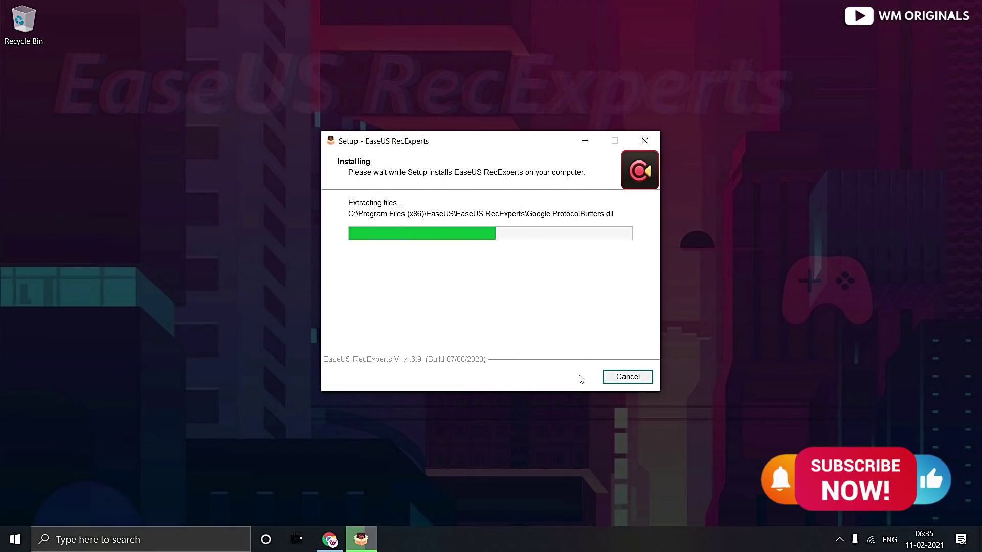
click(570, 377)
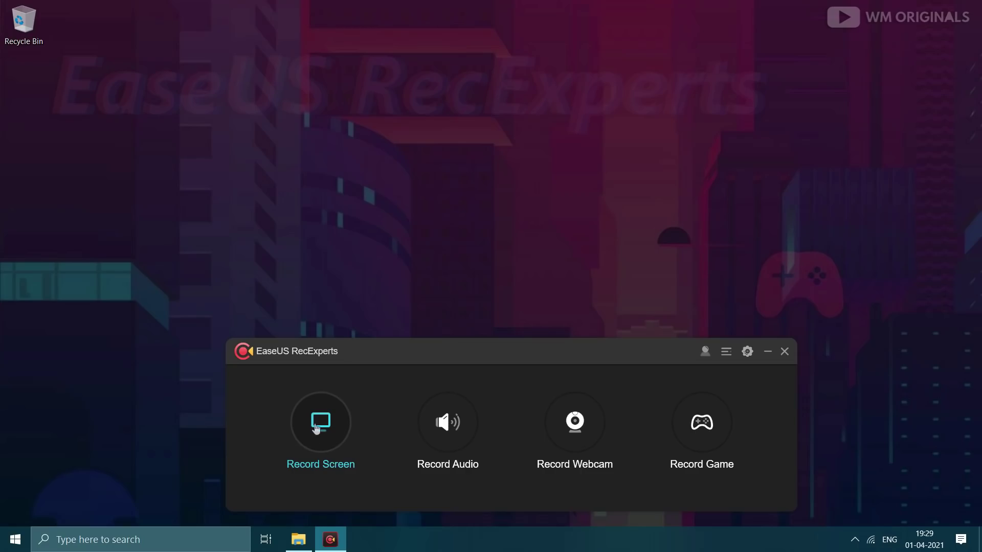
Enter Record Screen mode in EaseUS RecExperts, review the capture area options and select System sound as the audio source
click(316, 429)
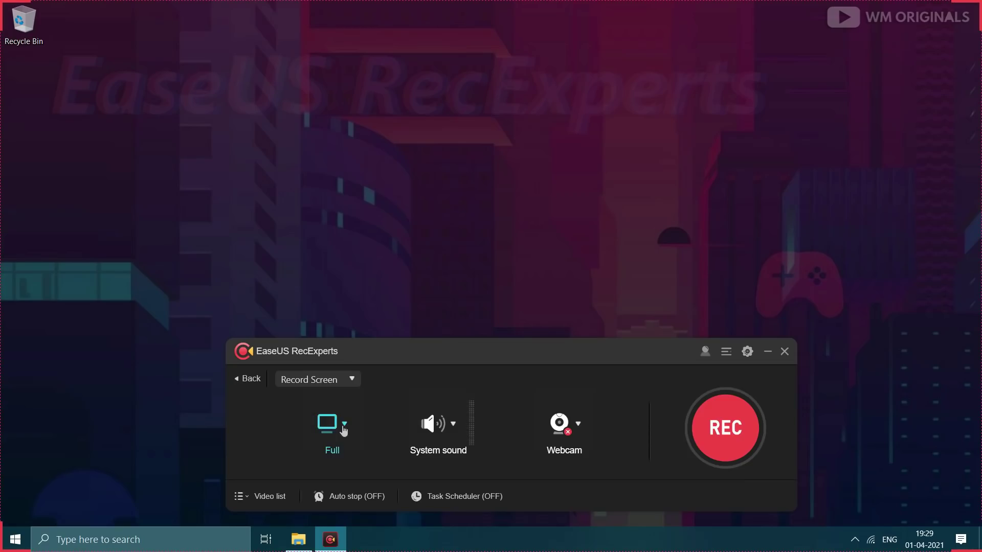
click(343, 428)
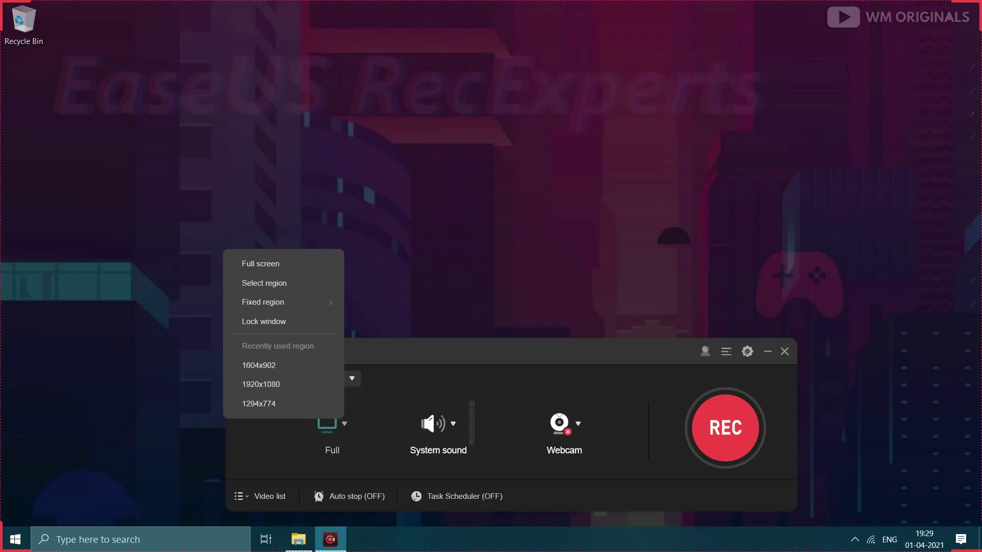
click(432, 424)
click(433, 424)
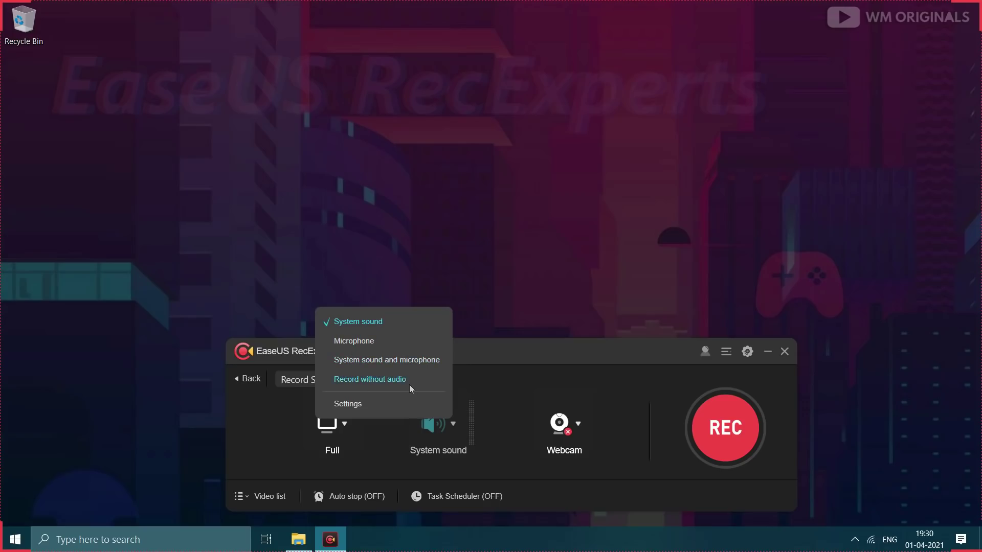
click(361, 322)
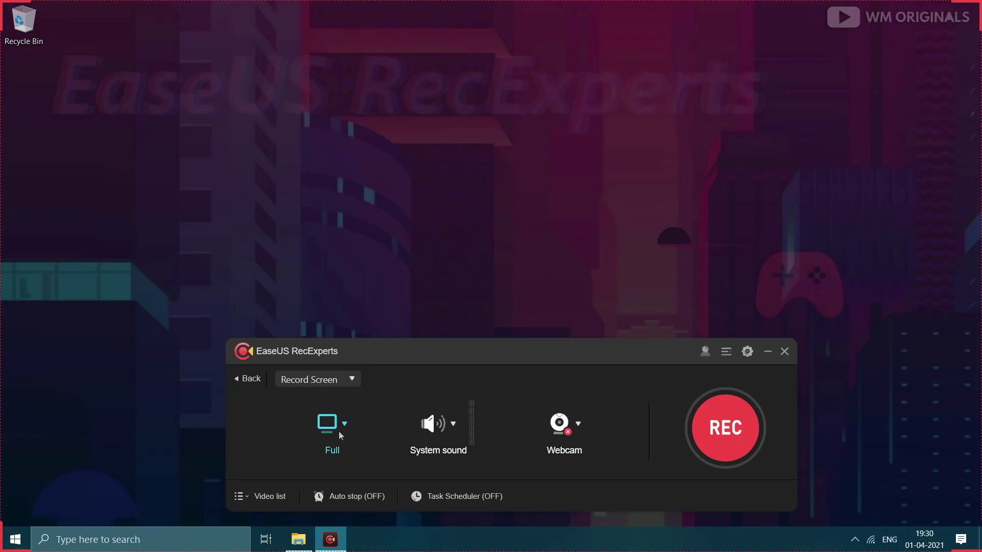
Open the video "How to Record Your Screen on Windows" from the EaseUS RecExperts Tutorials folder in File Explorer and pause it
click(298, 540)
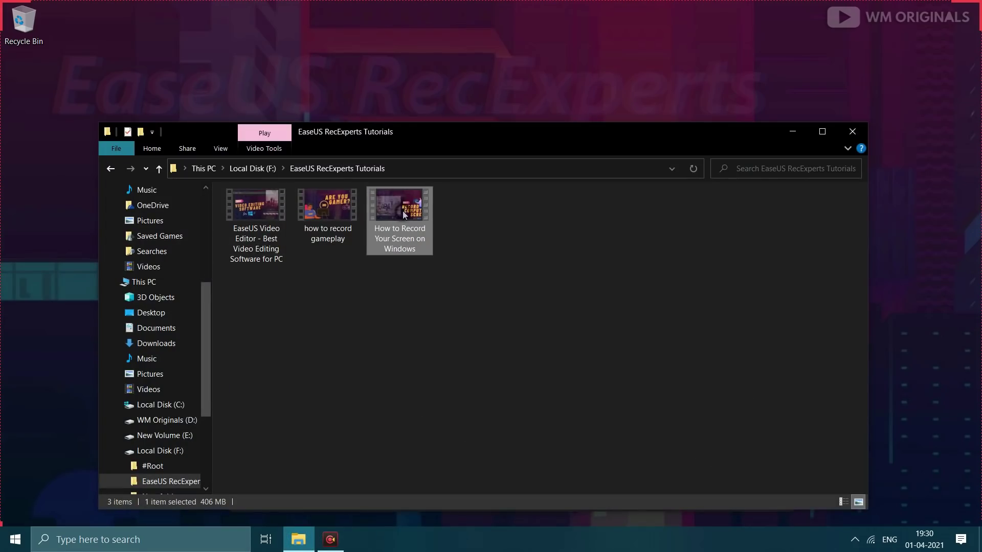
double_click(403, 211)
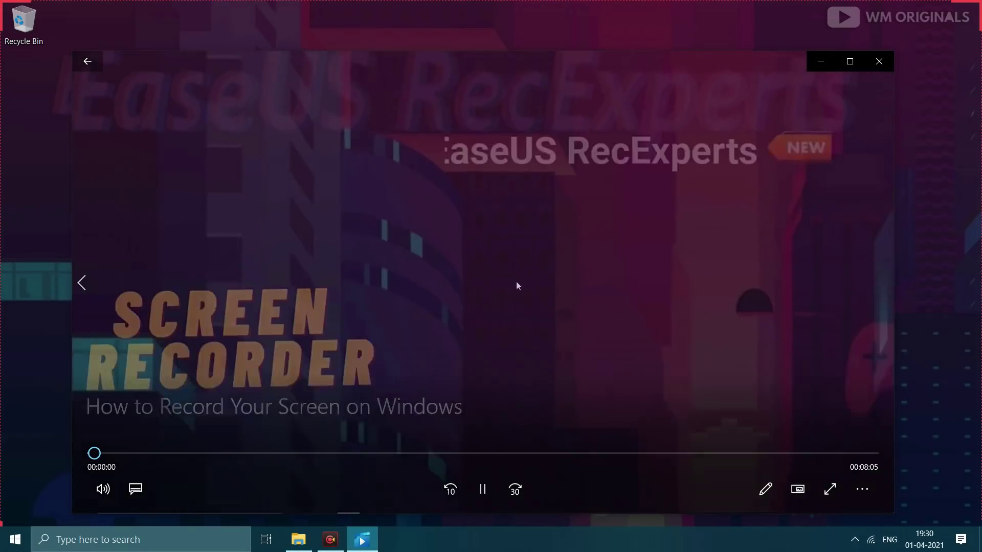
click(483, 490)
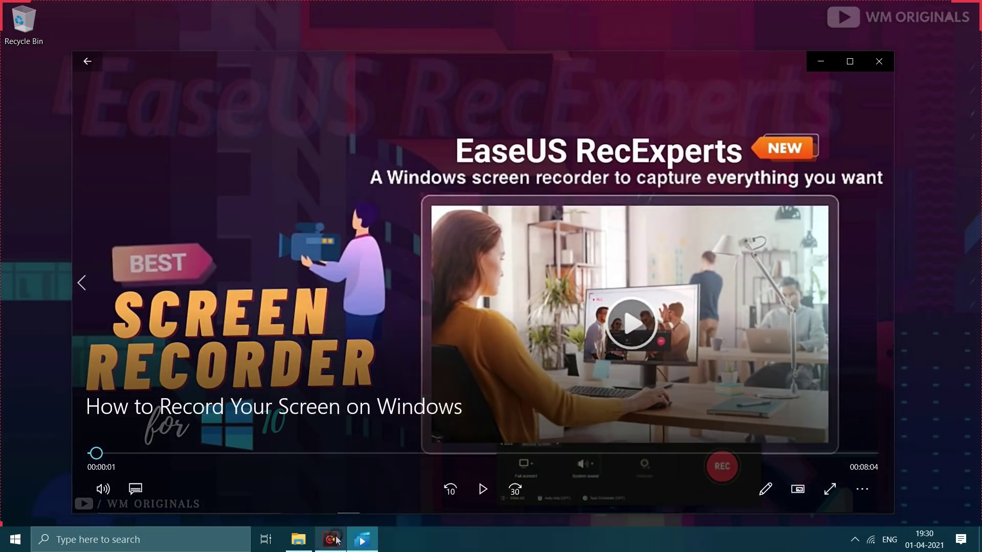
Switch back to EaseUS RecExperts and select a custom recording region that encloses the video player window
click(338, 539)
click(328, 423)
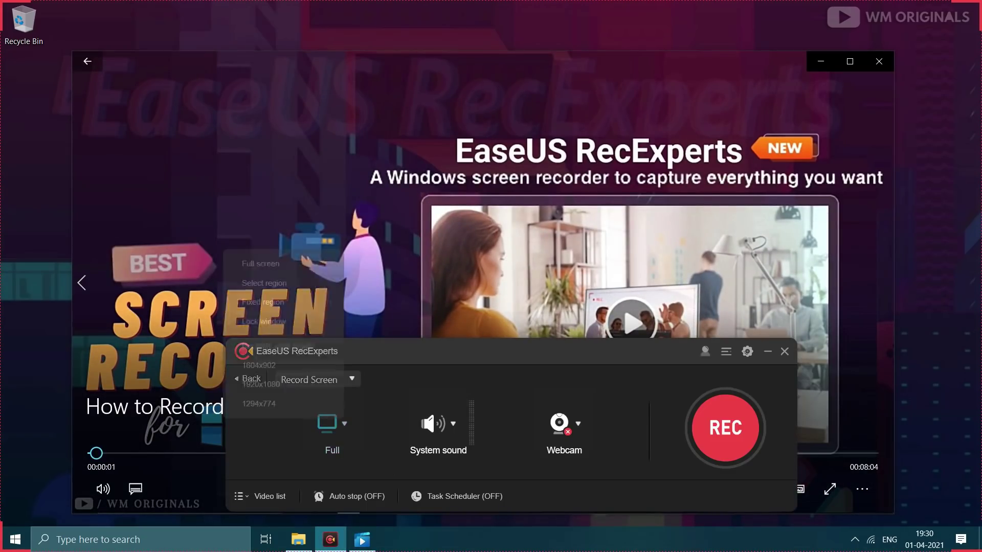
click(258, 285)
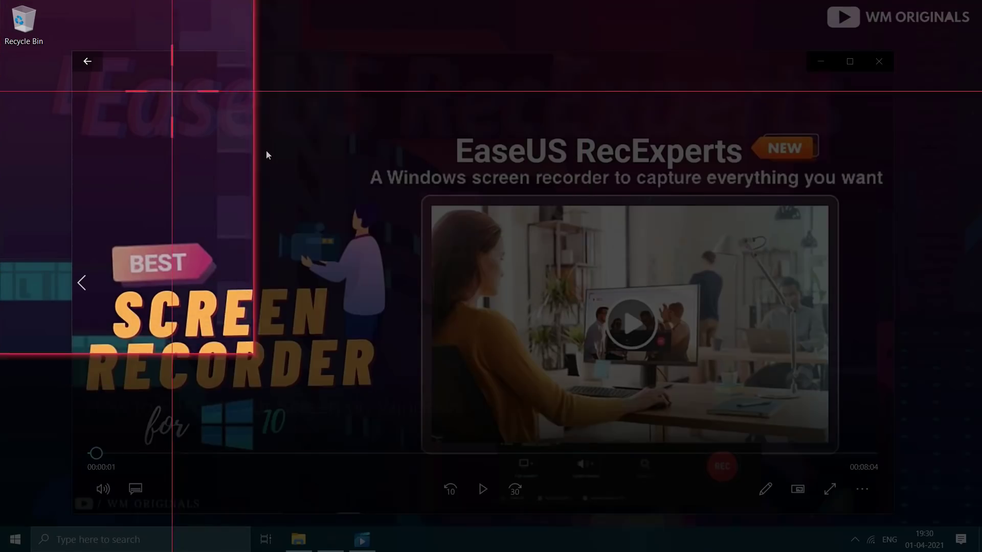
drag(72, 50, 894, 515)
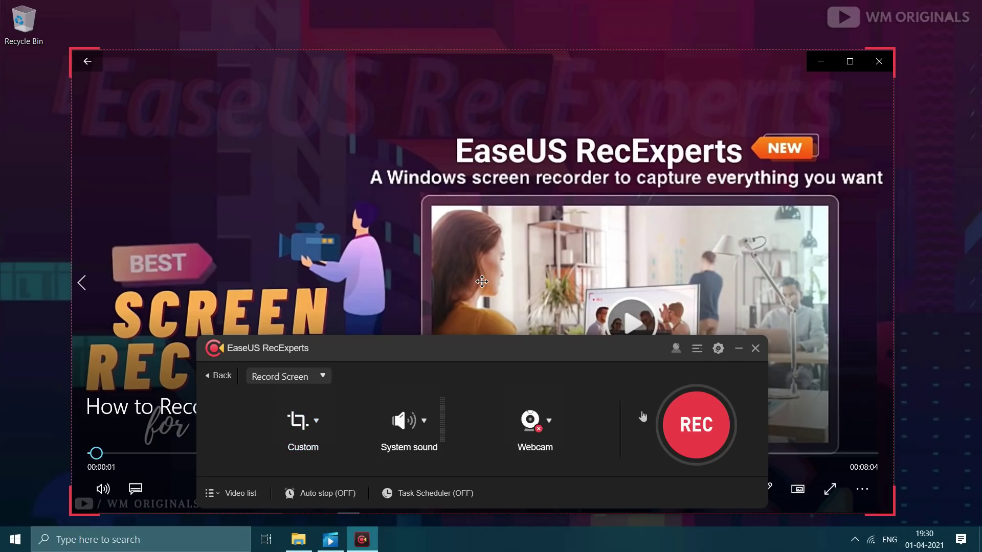
Start recording the selected region and play the tutorial video for about 30 seconds before pausing it
click(692, 422)
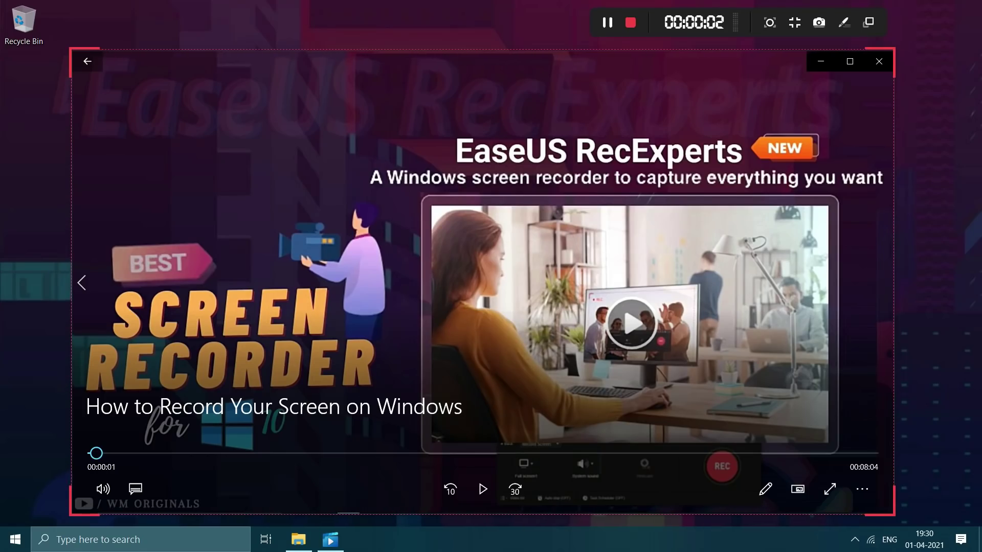
click(481, 491)
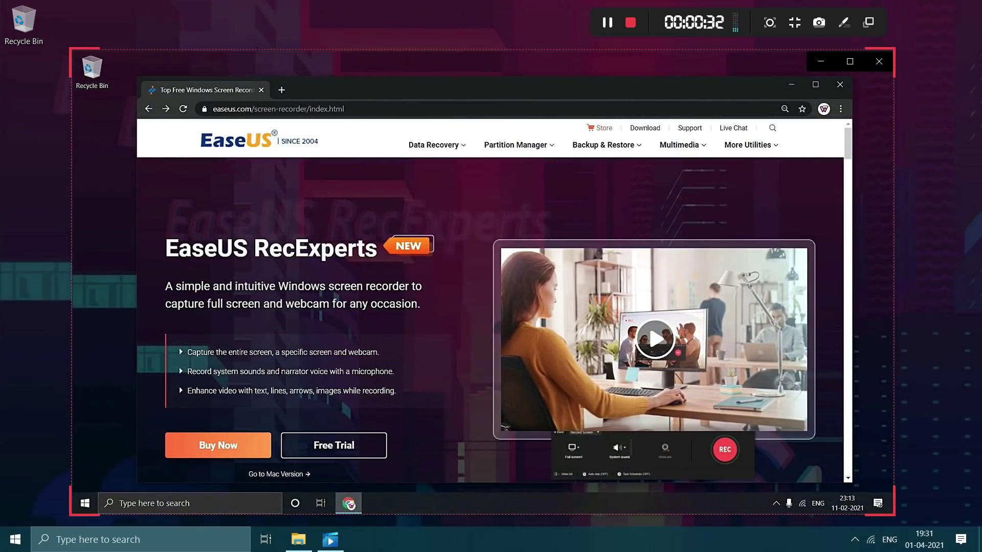
mouse_move(481, 492)
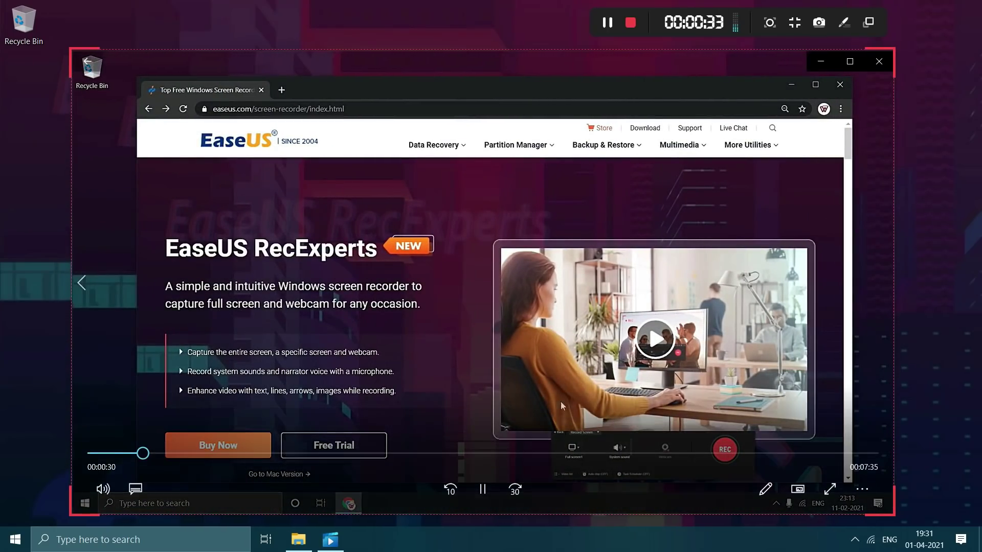
click(477, 495)
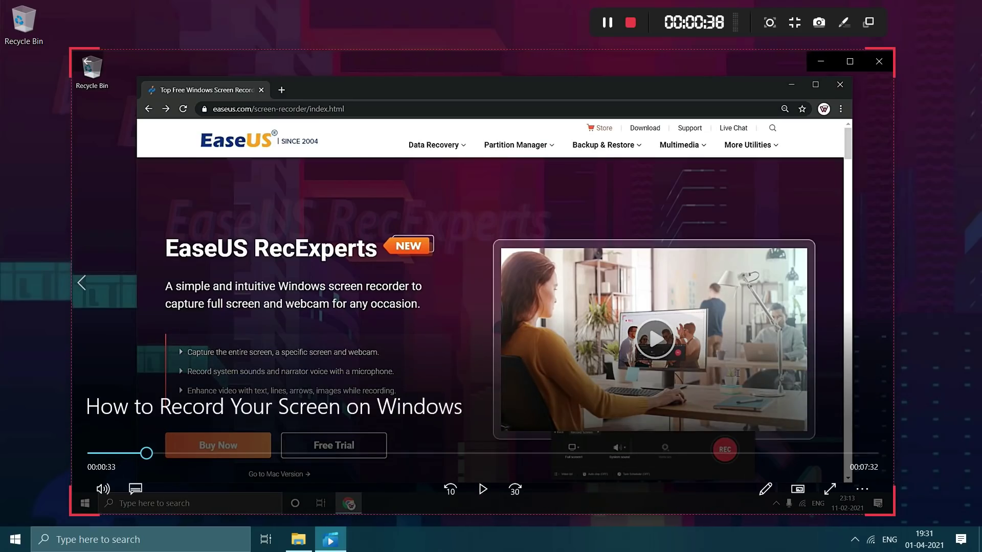
Close the video player, stop the recording and minimize the File Explorer window
click(879, 61)
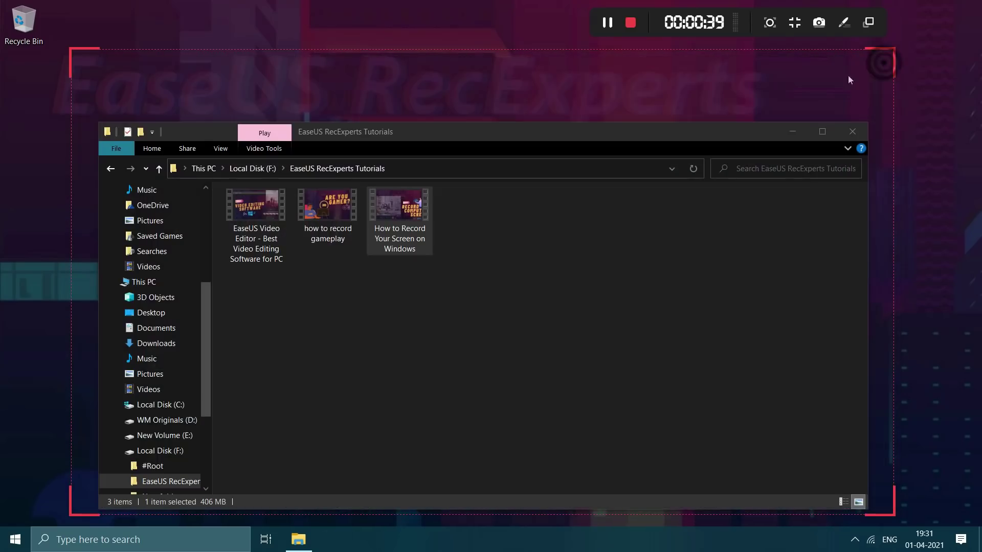
click(632, 24)
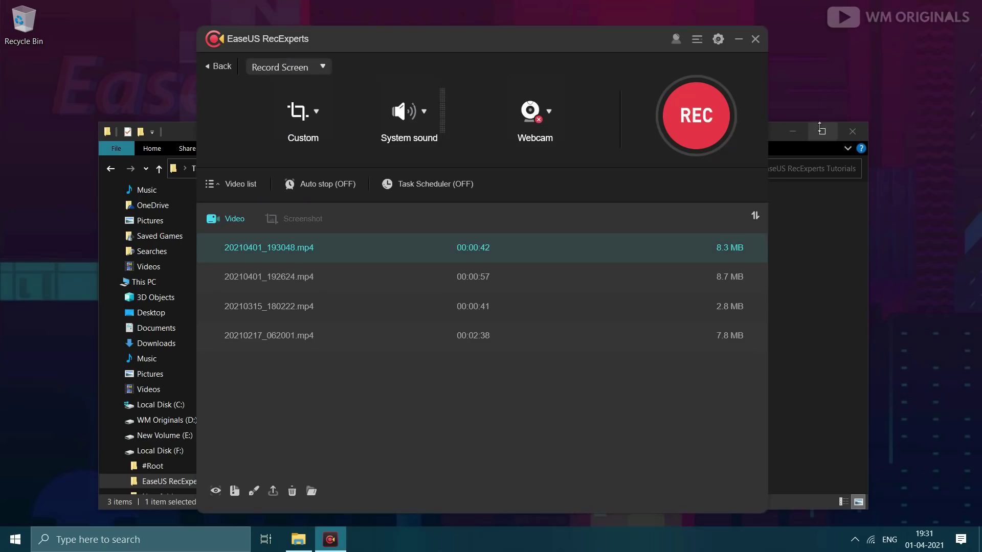
click(804, 132)
click(802, 132)
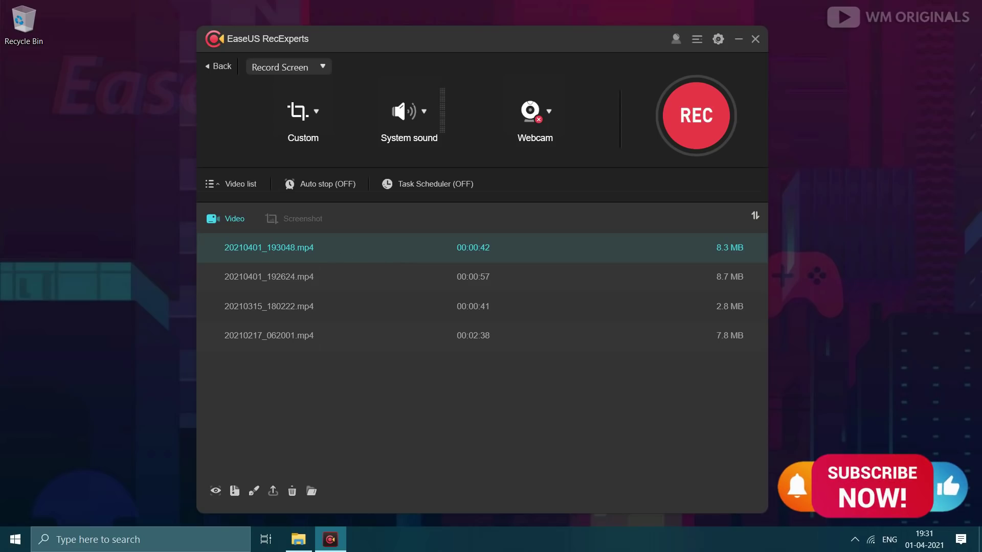
Open the recording 20210401_193048.mp4 in the basic editor and trim it to the range 00:00:04 to 00:00:33
right_click(216, 257)
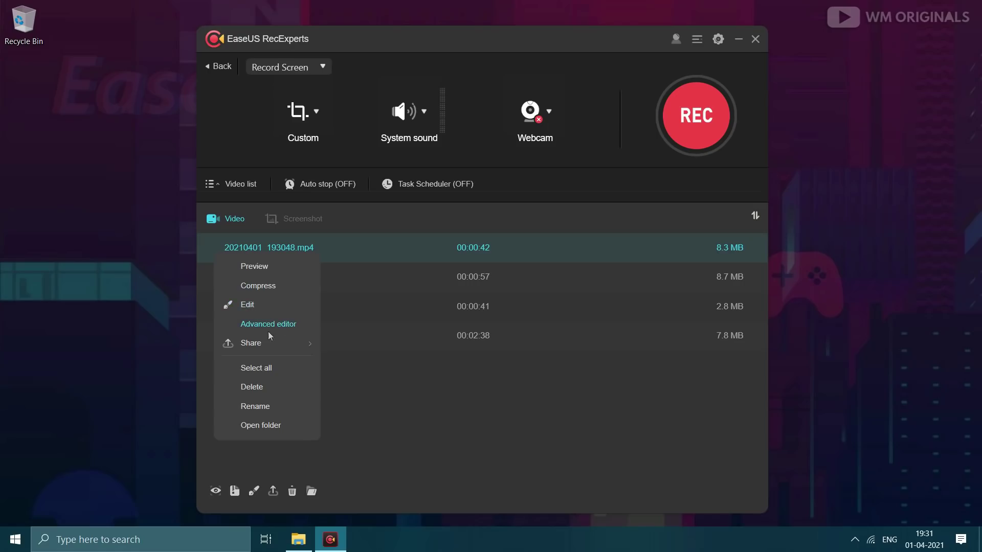
mouse_move(287, 353)
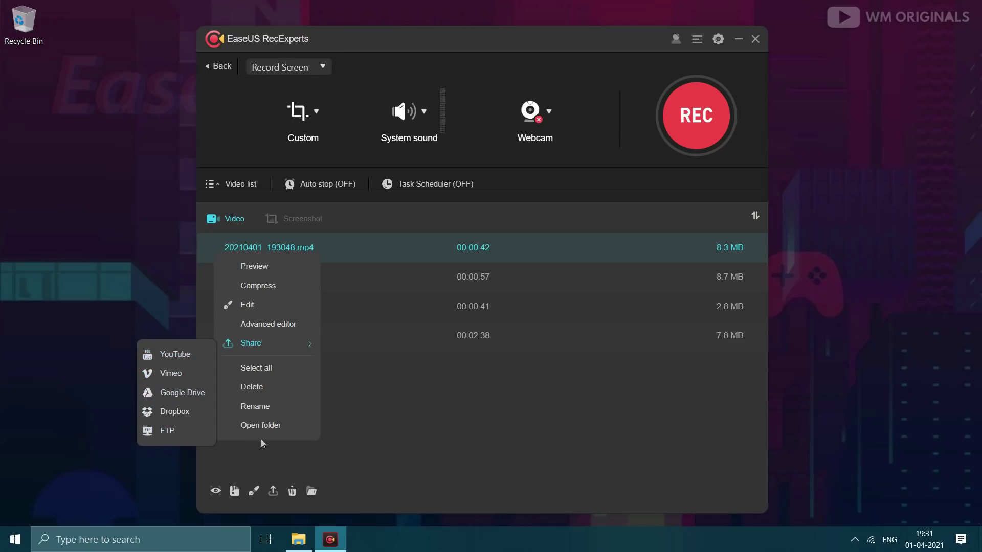
click(253, 306)
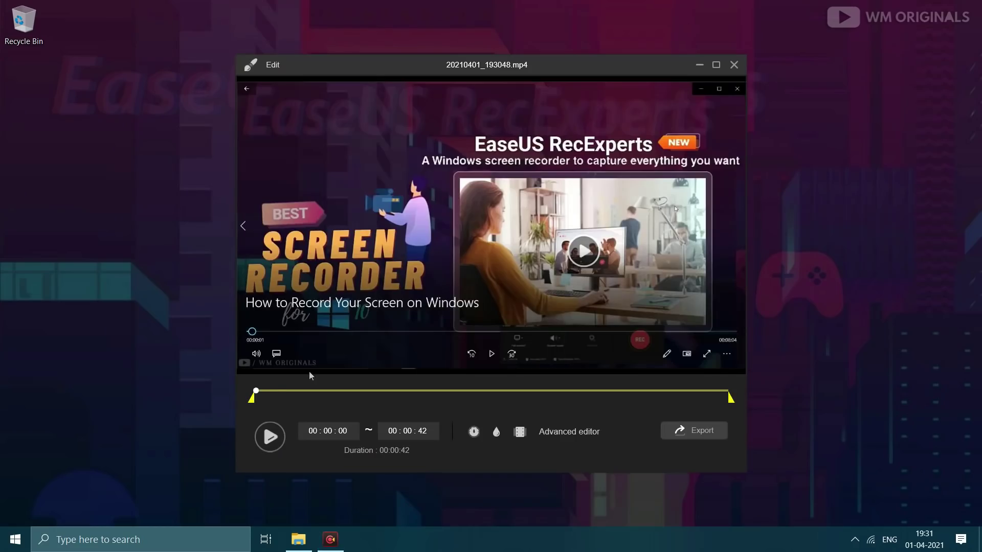
mouse_move(313, 398)
mouse_down()
mouse_move(325, 398)
mouse_move(300, 398)
mouse_up()
drag(730, 398, 633, 399)
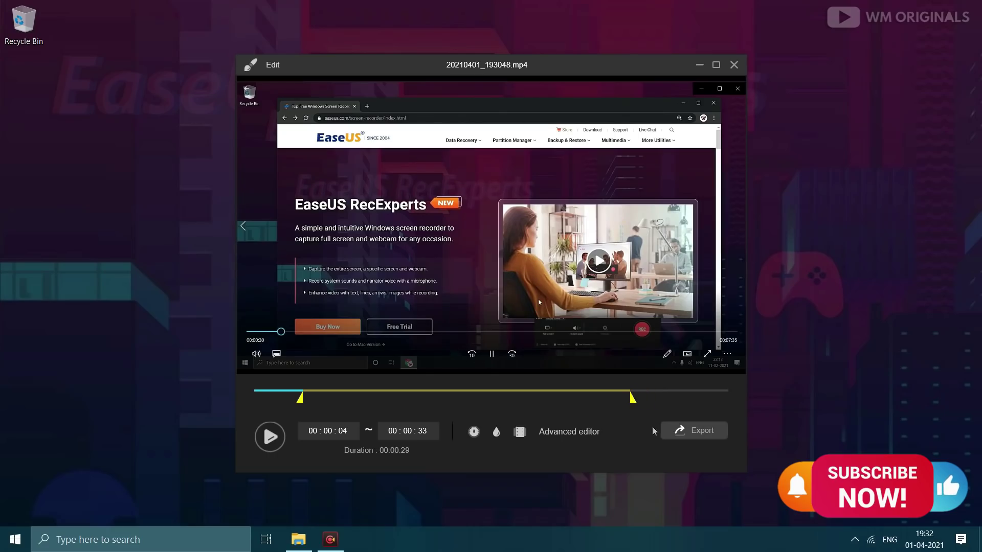
Export the trimmed recording as an MP4 file named ScreenRecord in the EaseUS RecExperts folder
click(695, 431)
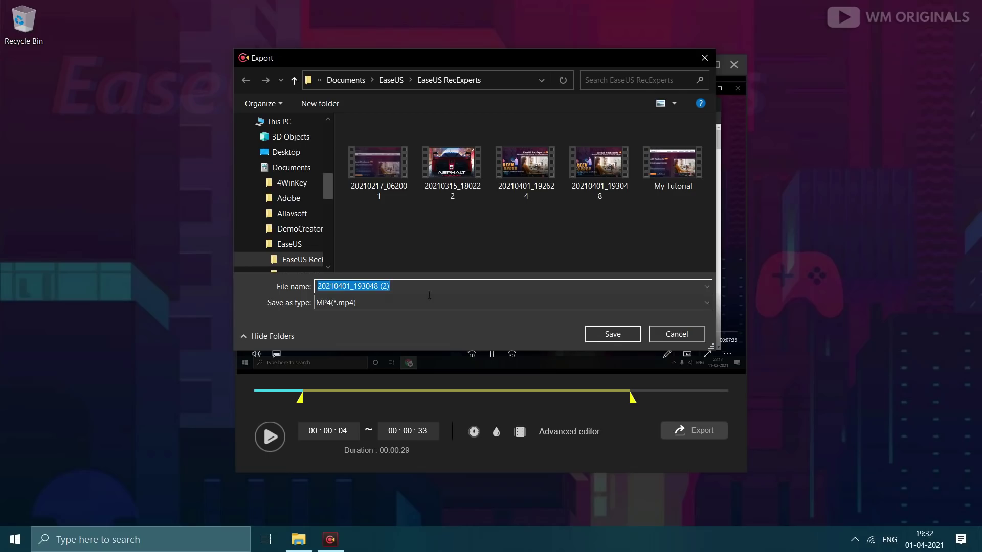
text(ScreenRecord)
click(612, 333)
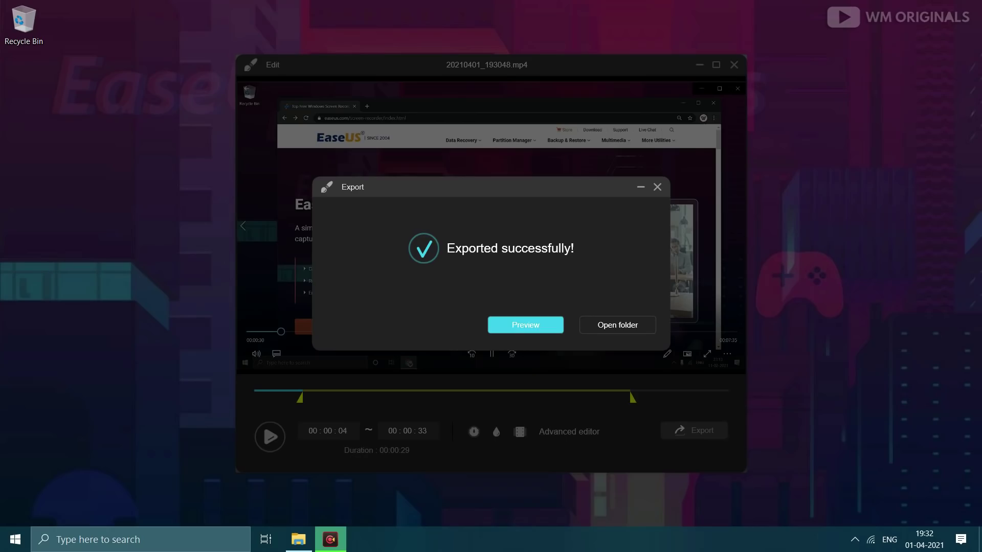
Preview the exported ScreenRecord video and close the player
click(525, 324)
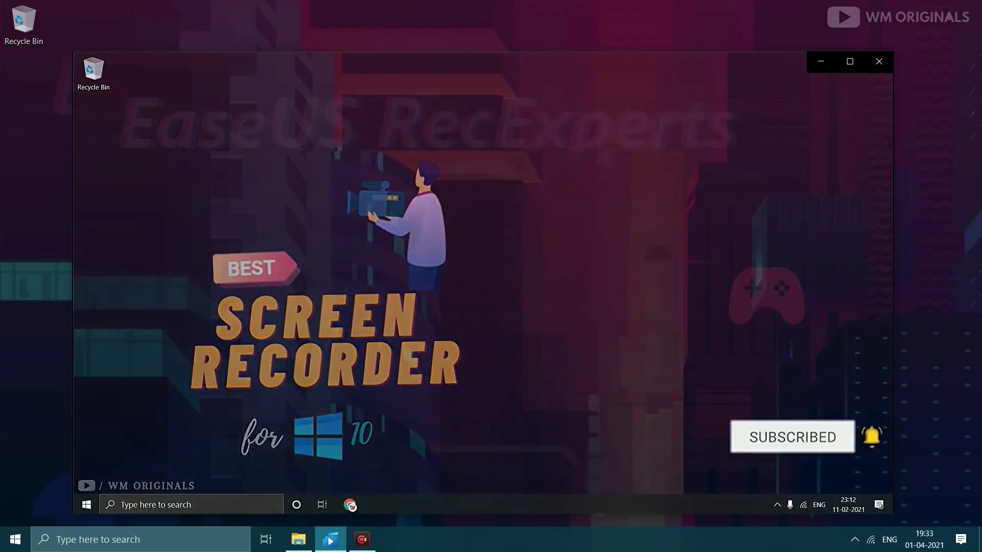
mouse_move(565, 406)
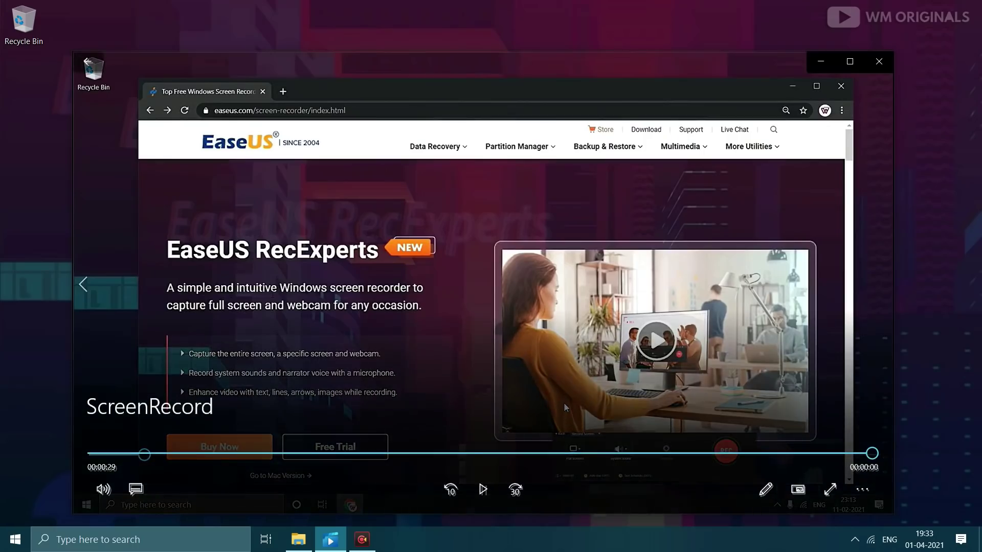
click(875, 69)
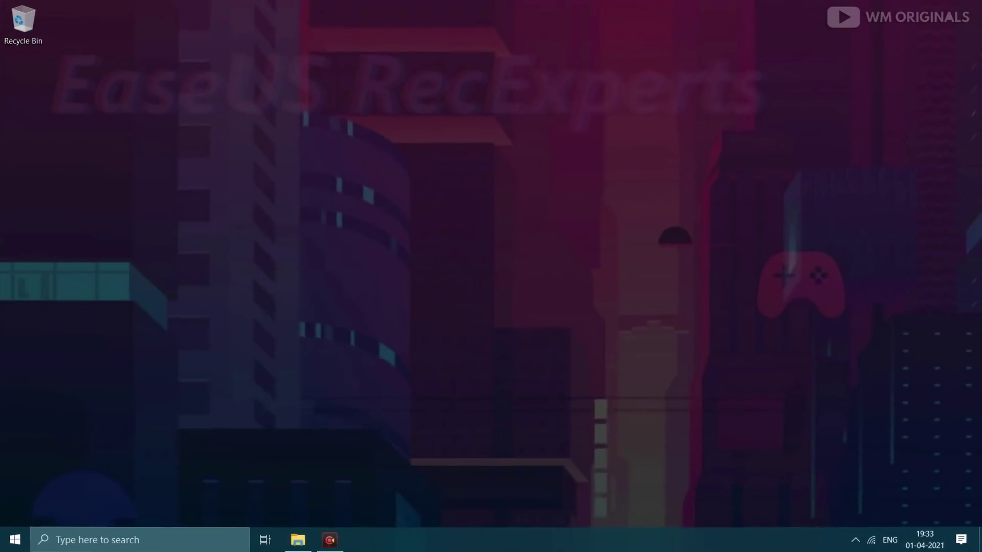
Bring the EaseUS RecExperts window back up and close the program
click(331, 539)
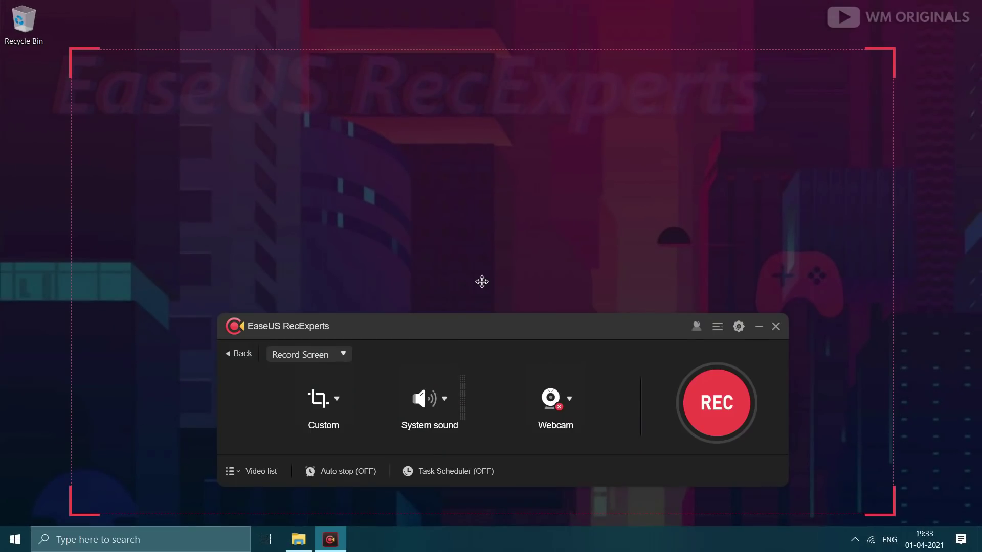
click(777, 327)
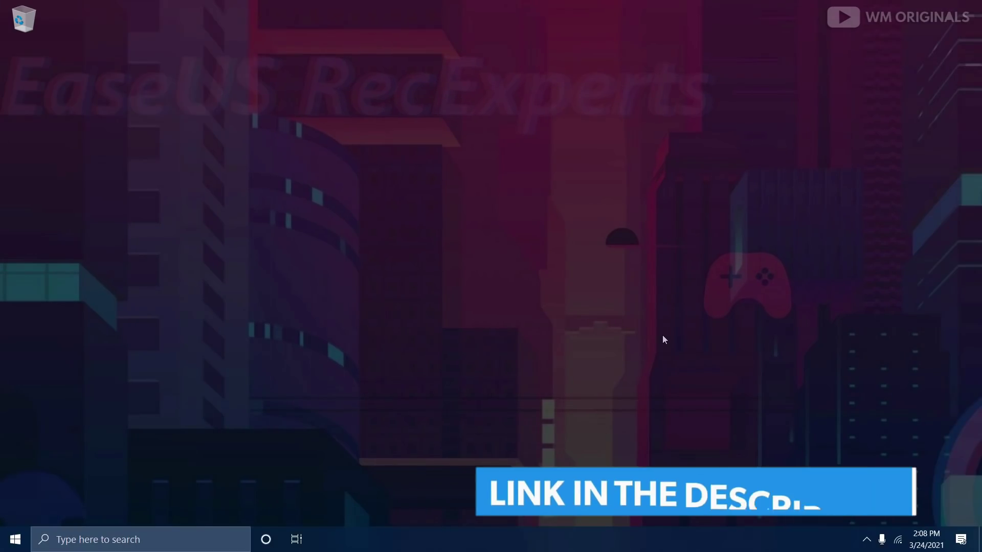